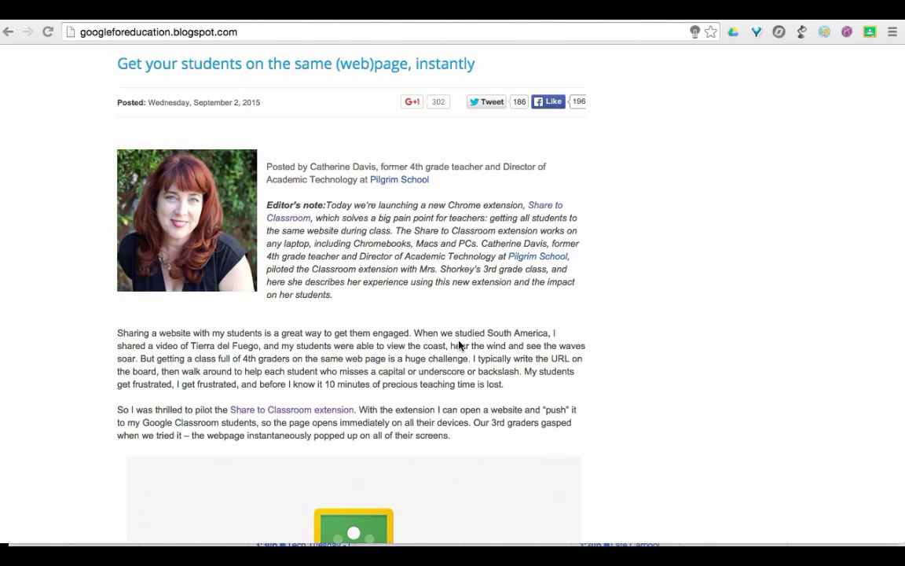
Scroll through the Share to Classroom announcement post on the Google for Education Blog
scroll(459, 345, down, 1)
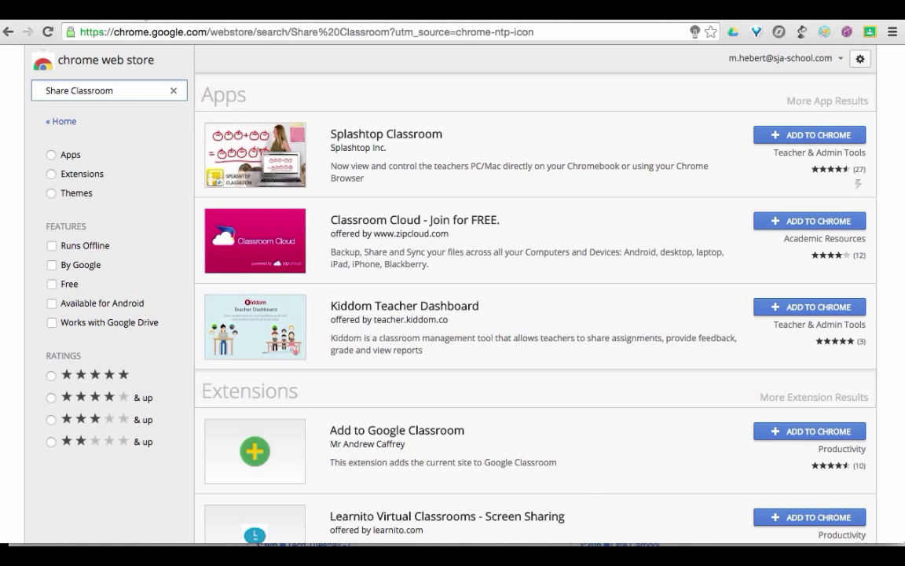
Search the Chrome Web Store for 'Share to classroom' and locate the already-added extension
click(135, 89)
key(BackSpace)
key(BackSpace)
key(BackSpace)
key(BackSpace)
key(BackSpace)
key(BackSpace)
key(BackSpace)
key(BackSpace)
key(BackSpace)
text(to classroom)
key(Return)
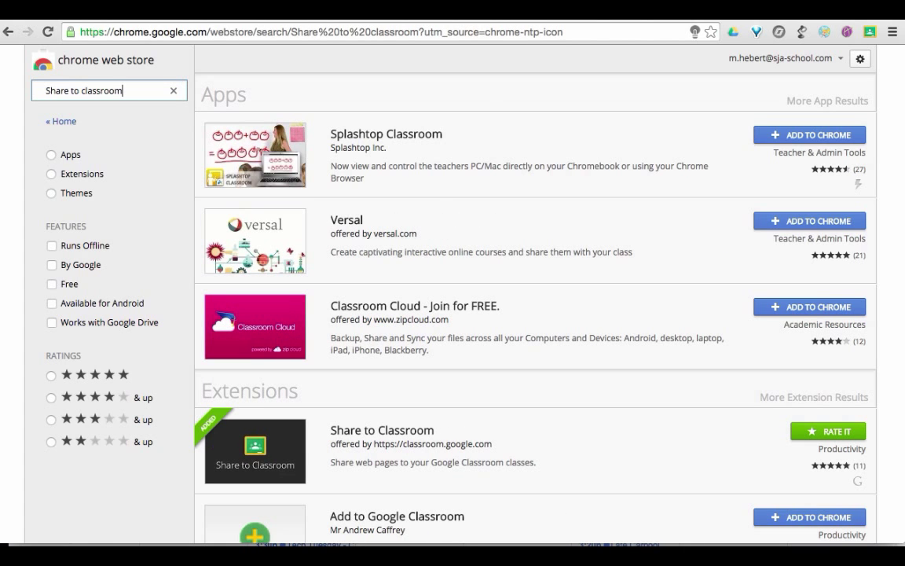
scroll(440, 243, down, 2)
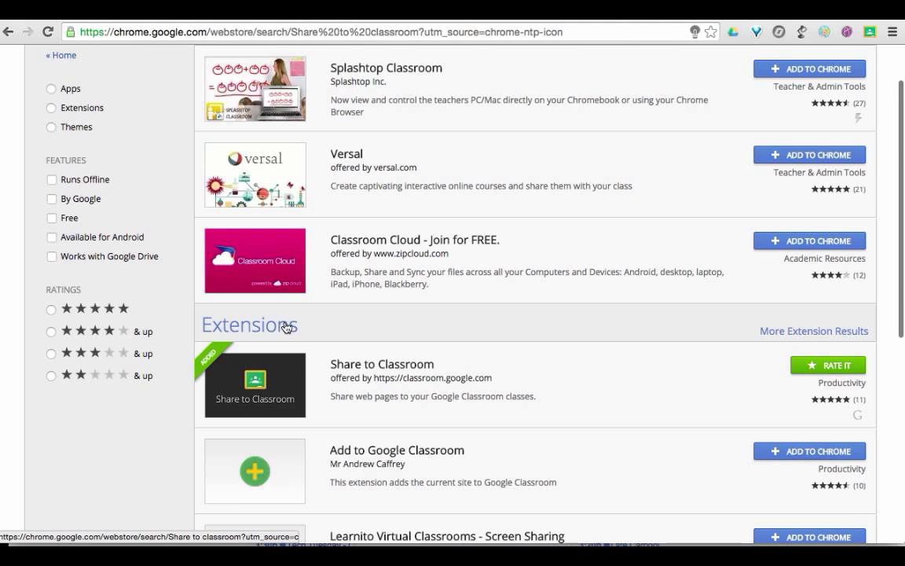
scroll(480, 318, down, 2)
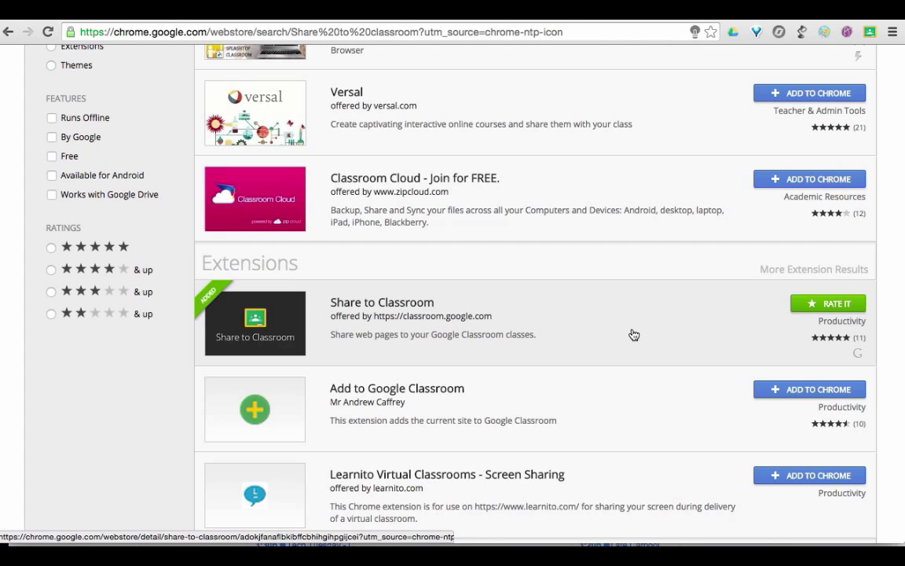
scroll(634, 335, up, 1)
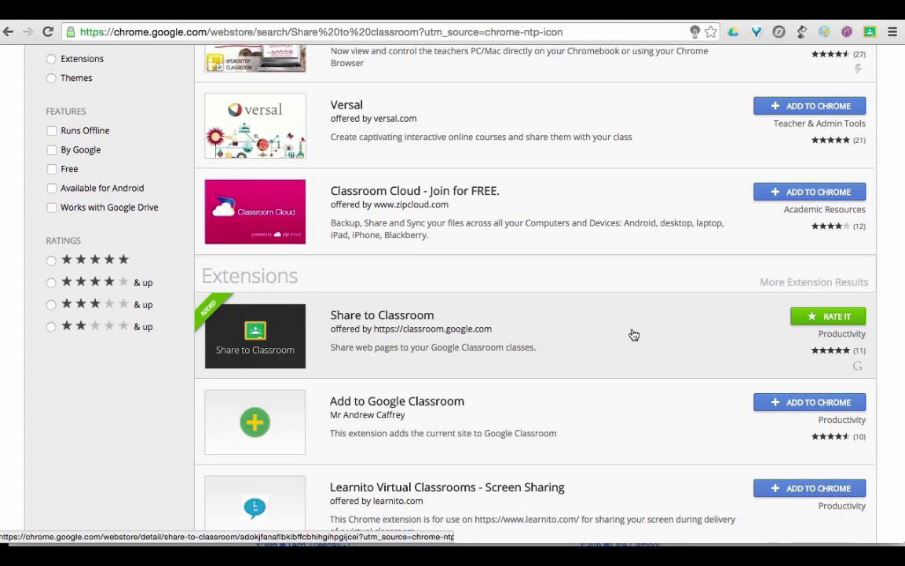
scroll(633, 335, up, 3)
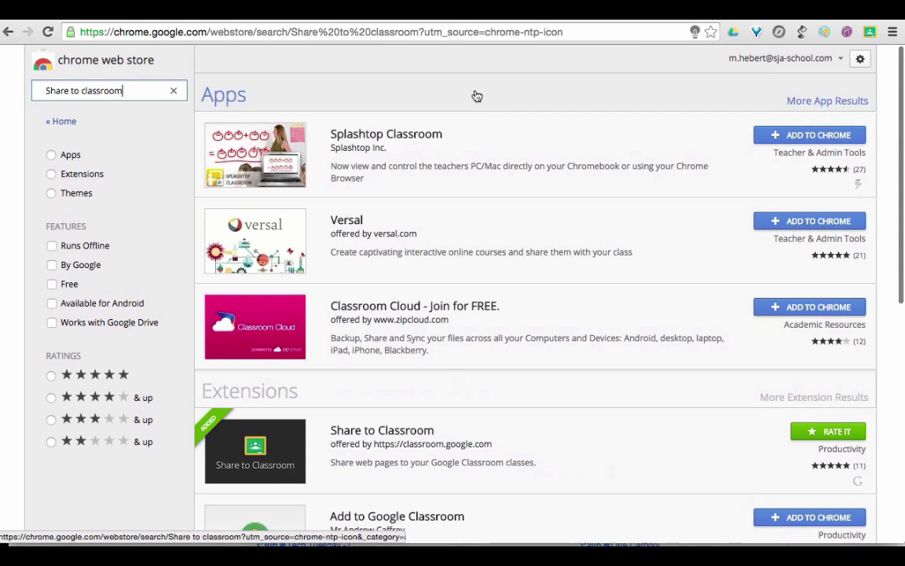
Load tinkercad.com in a new tab
click(483, 20)
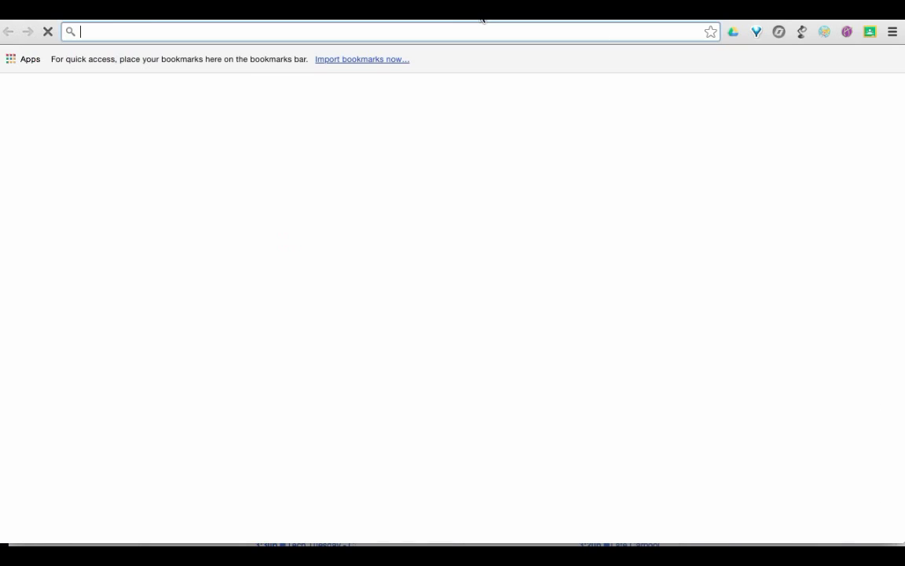
text(tinkercad)
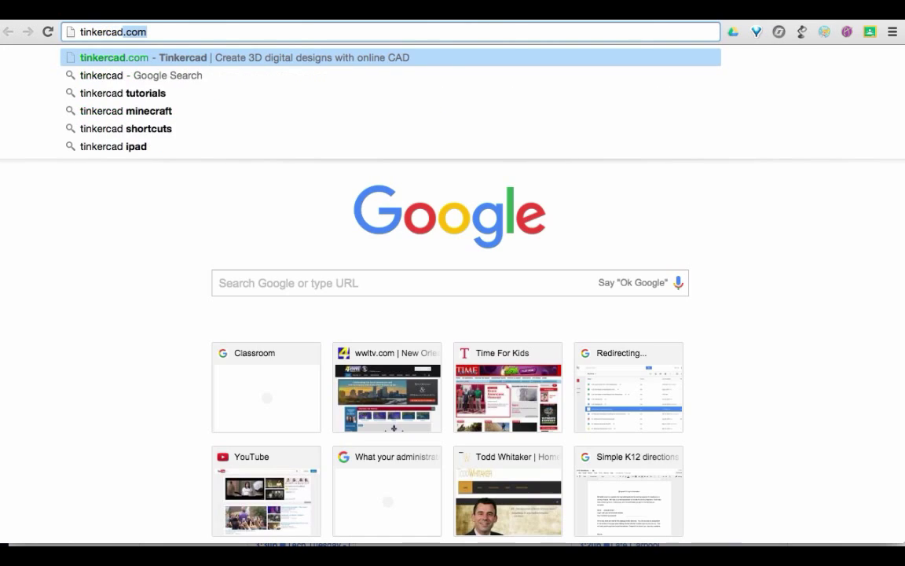
text(.co)
key(Return)
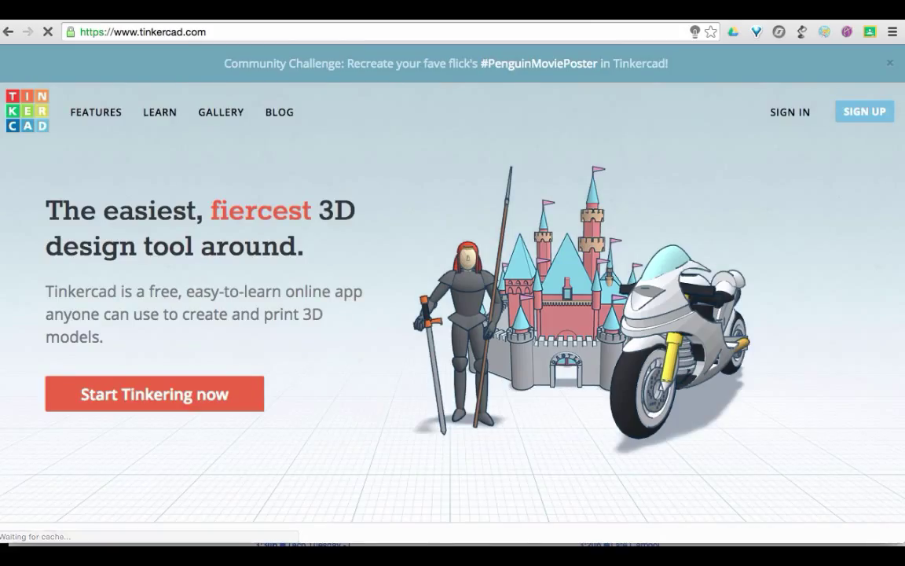
In the Share to Classroom extension, choose class 5H, dismiss the notice, and push the Tinkercad page
click(870, 33)
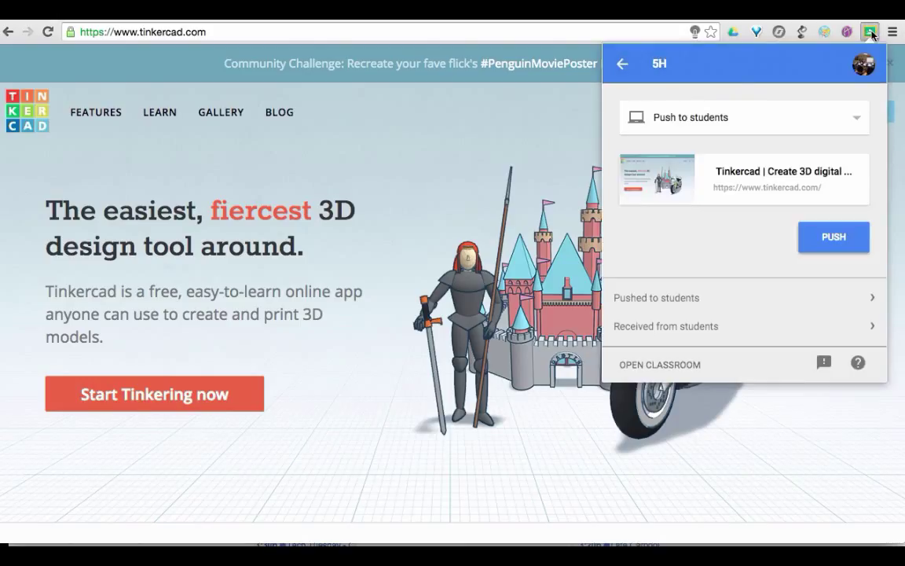
click(624, 66)
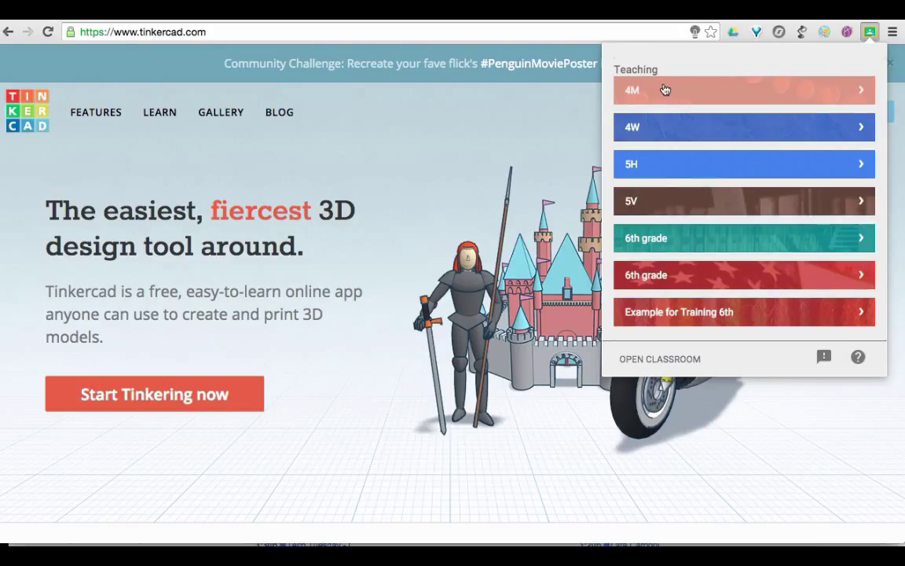
click(658, 174)
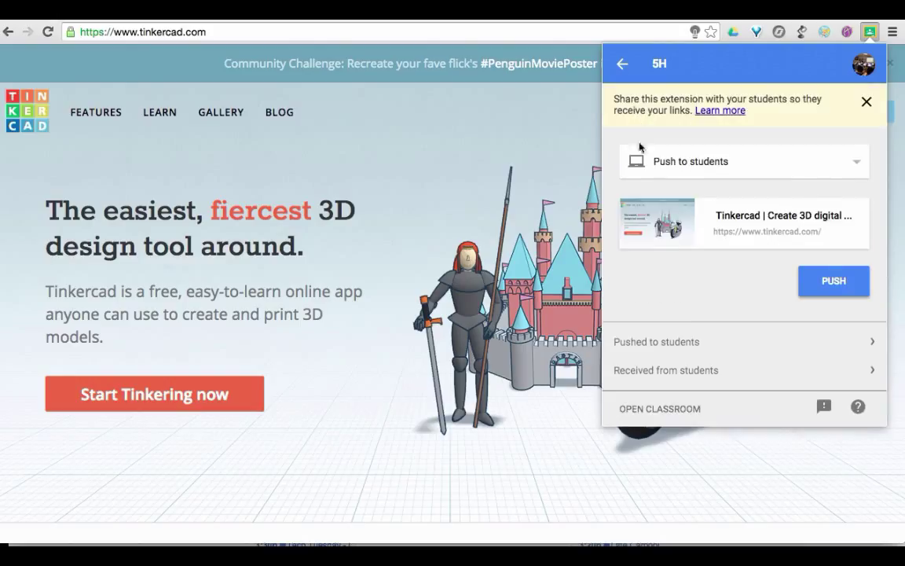
click(867, 102)
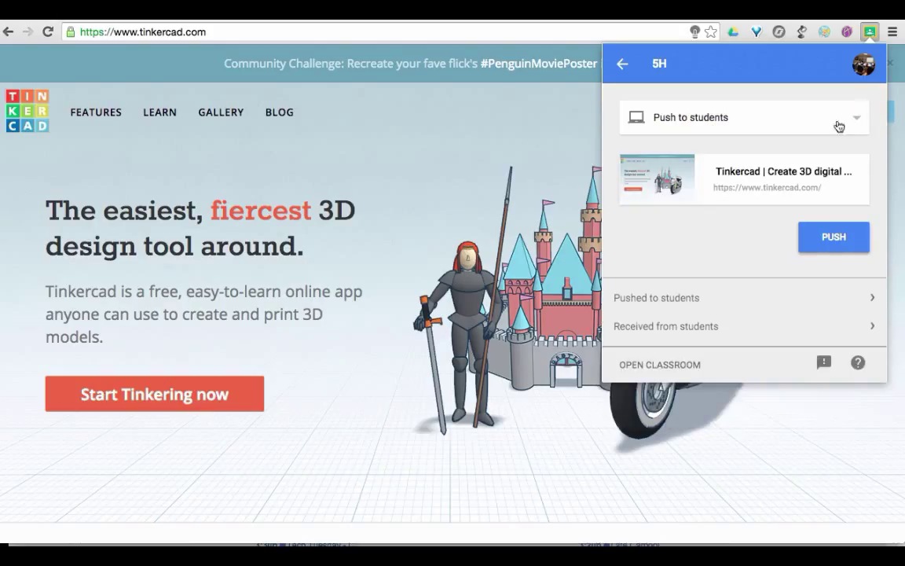
click(839, 242)
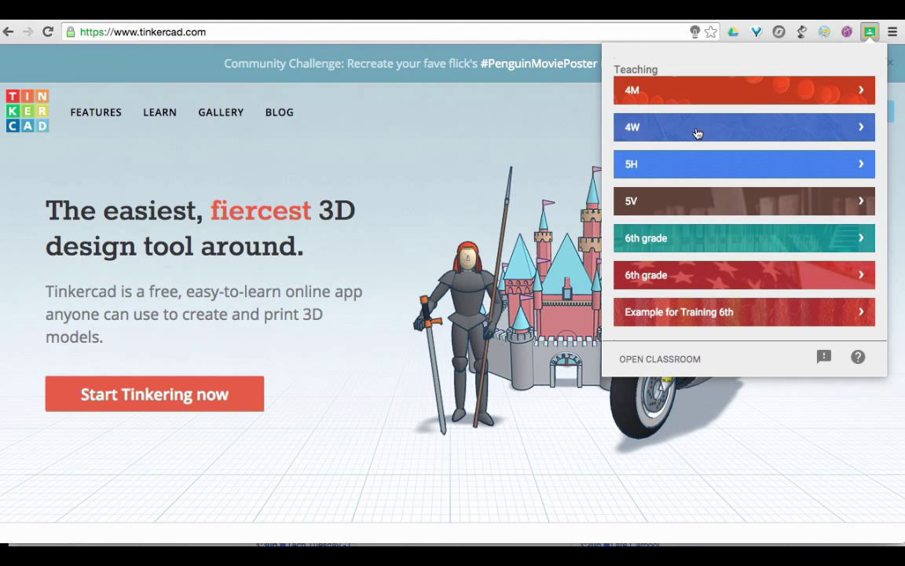
Select class 5V and switch the sharing action to Make announcement
click(664, 200)
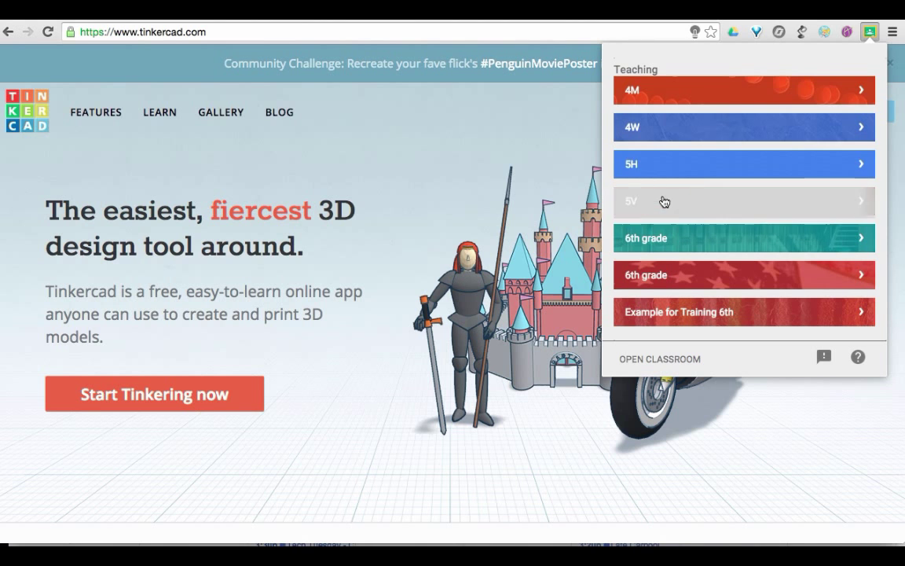
click(856, 119)
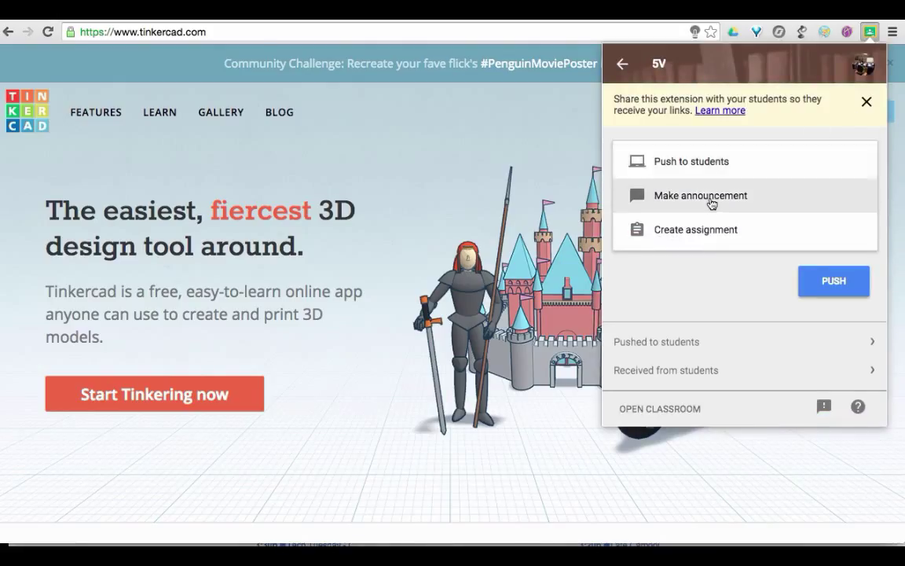
key(Escape)
click(751, 167)
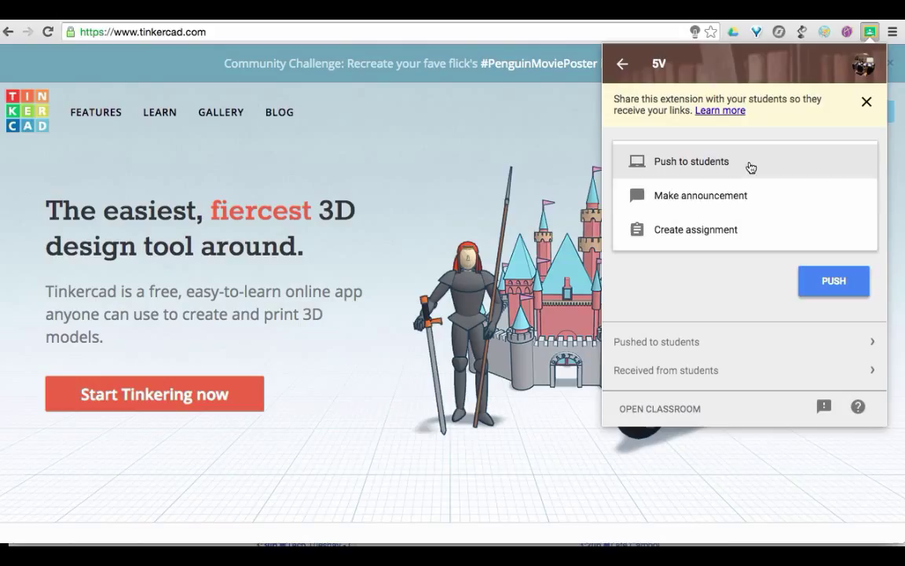
click(693, 195)
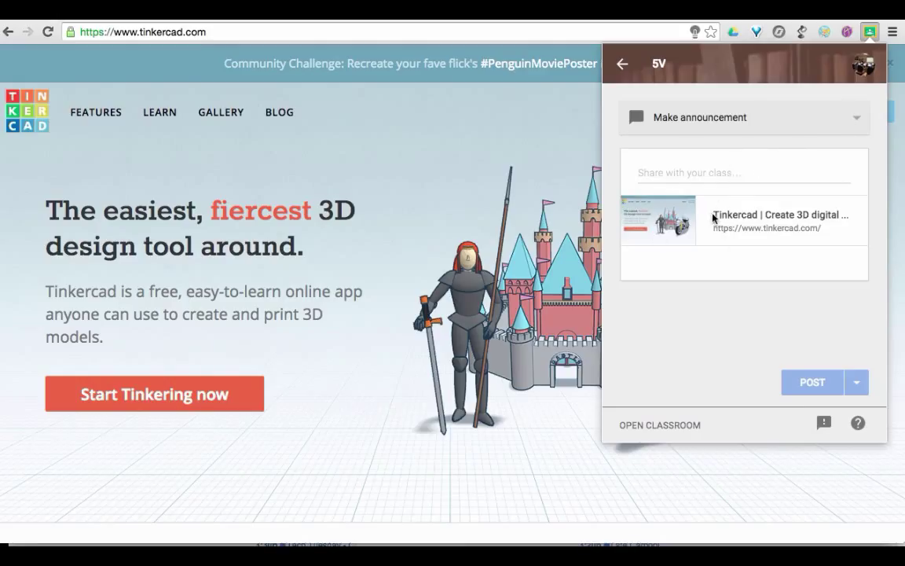
Switch the action to Create assignment, then bring up the Google Feedback form
click(856, 122)
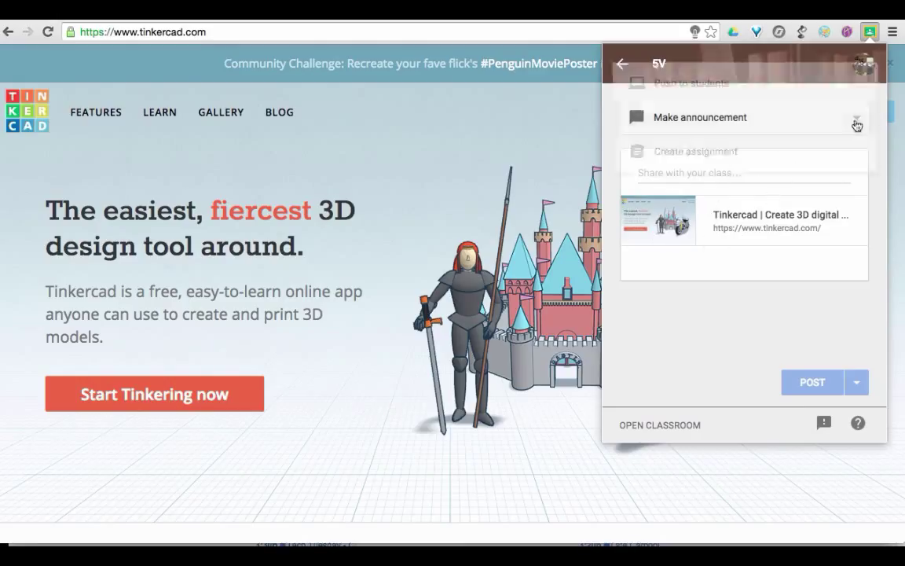
click(768, 155)
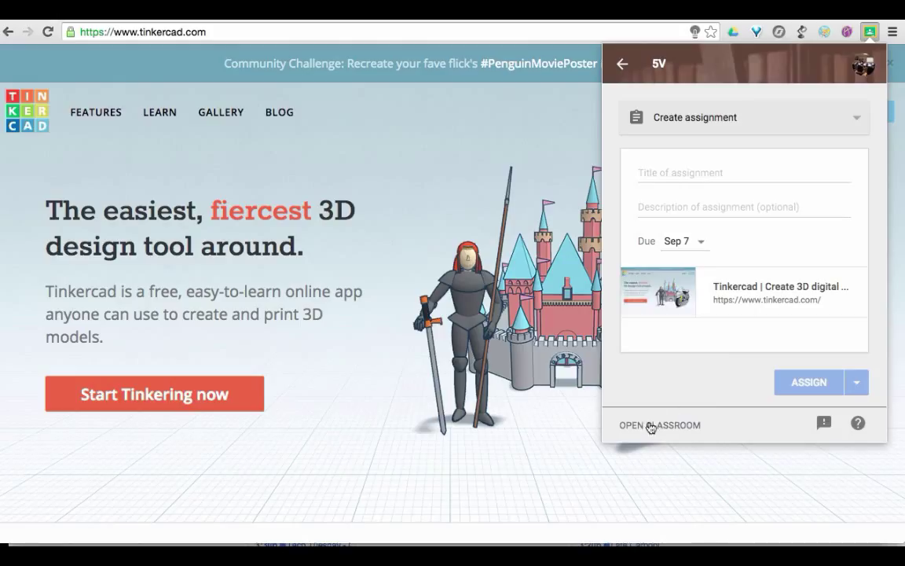
click(824, 424)
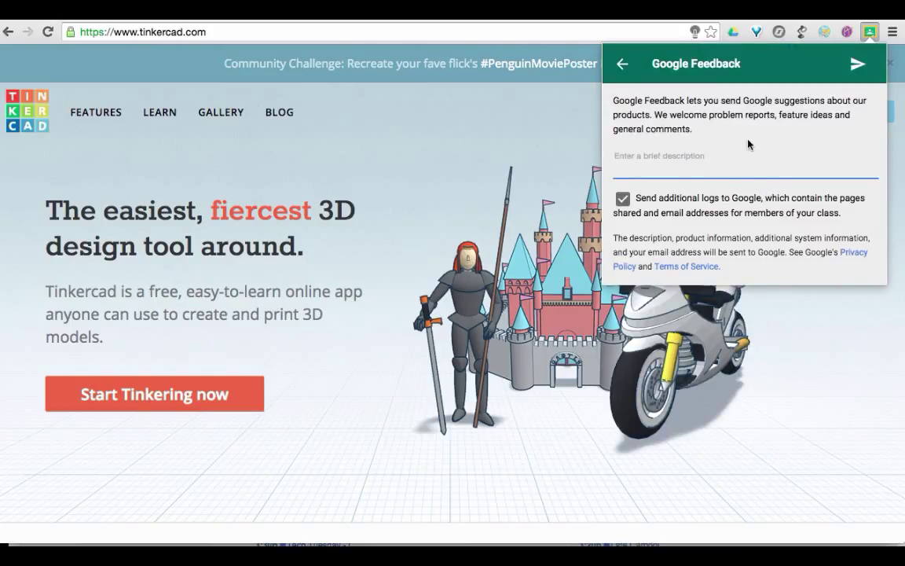
Leave the feedback form and open the 'Share to Classroom with Chrome' help article
click(622, 66)
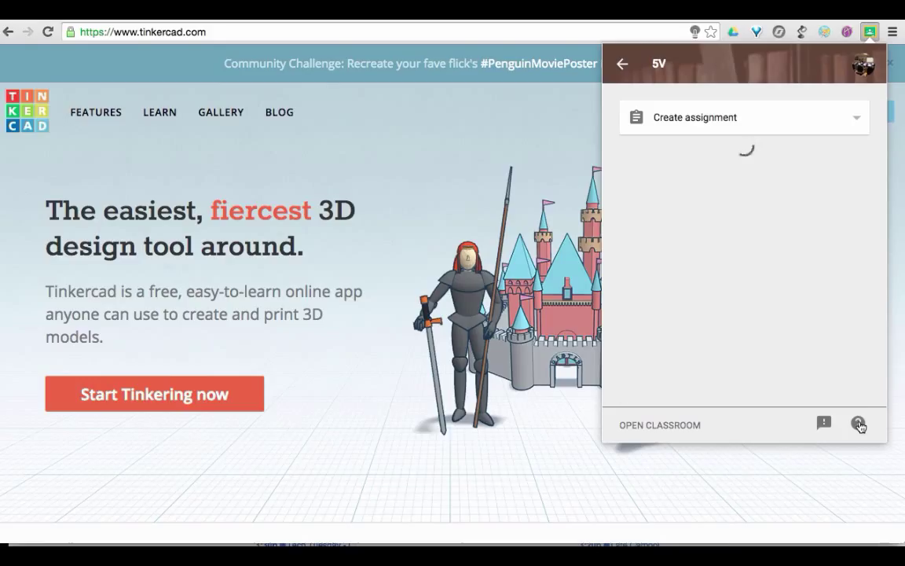
click(859, 423)
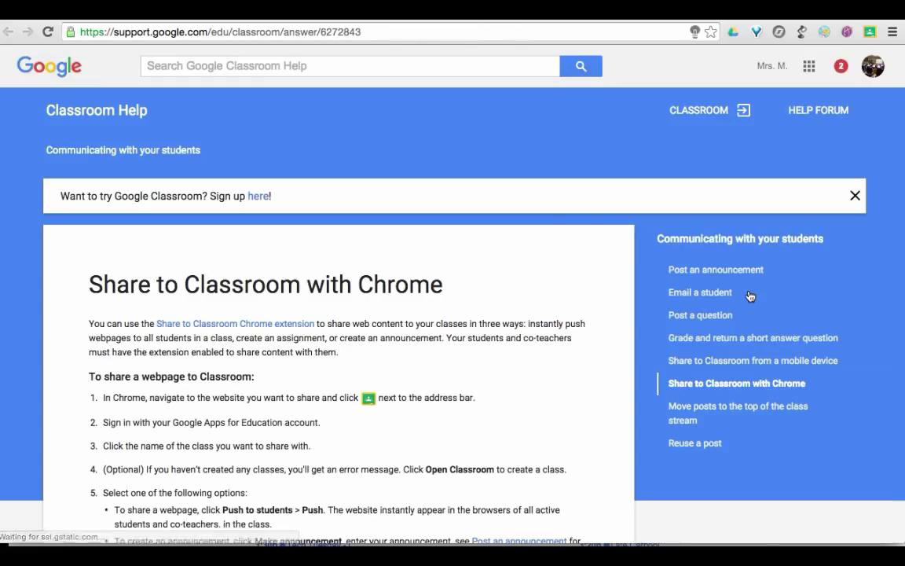
scroll(551, 227, down, 3)
scroll(551, 227, down, 4)
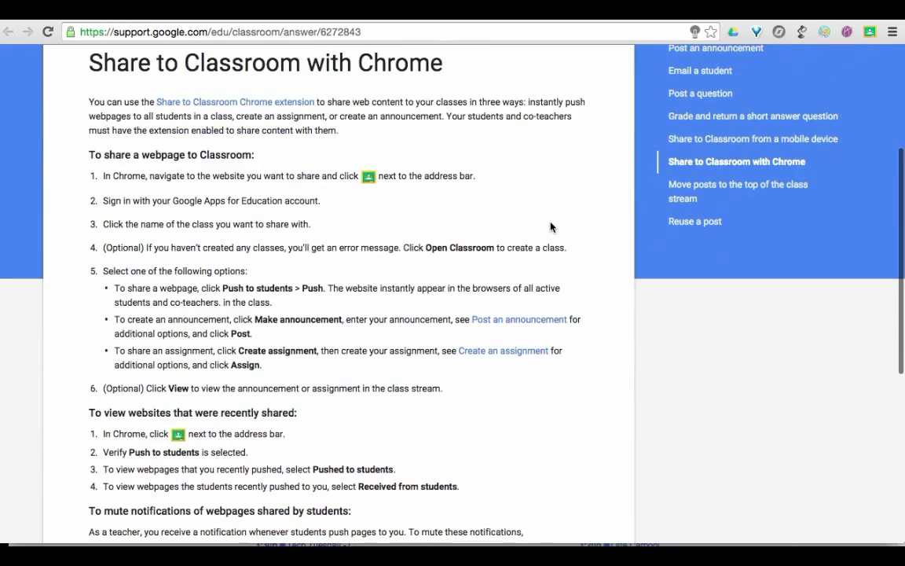
scroll(551, 227, down, 2)
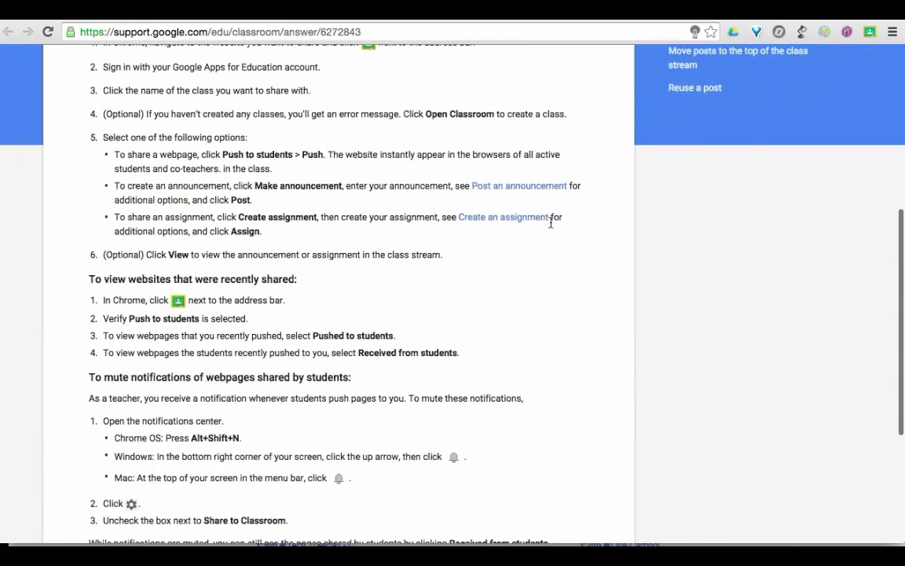
scroll(542, 196, down, 2)
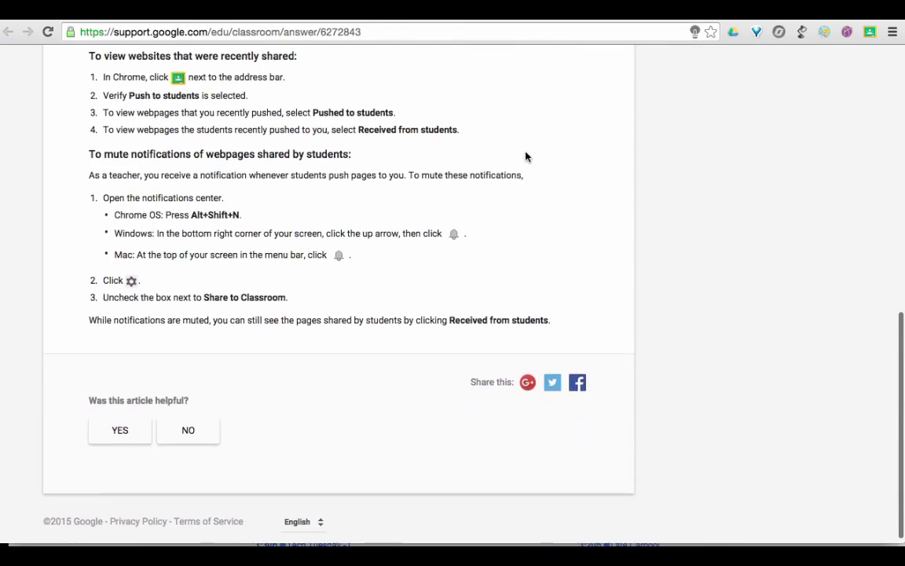
scroll(526, 157, up, 15)
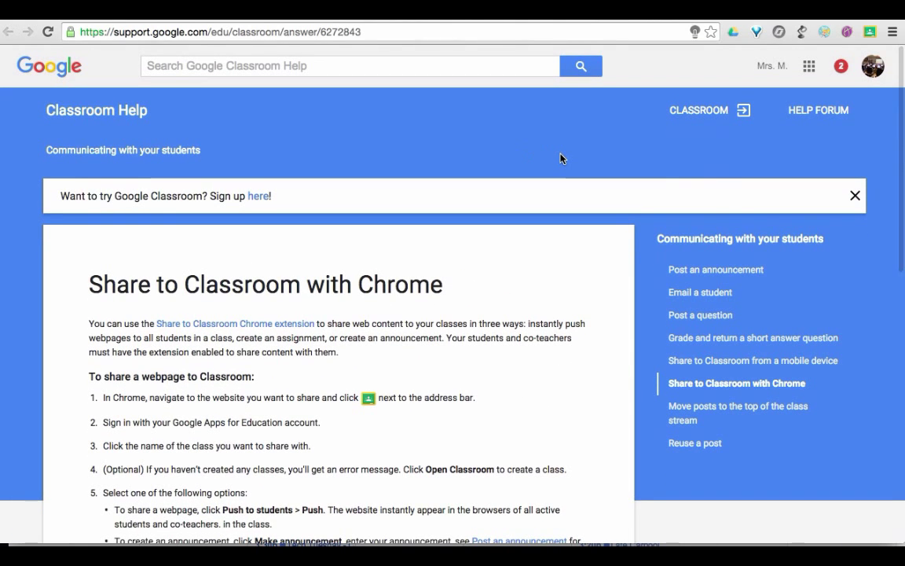